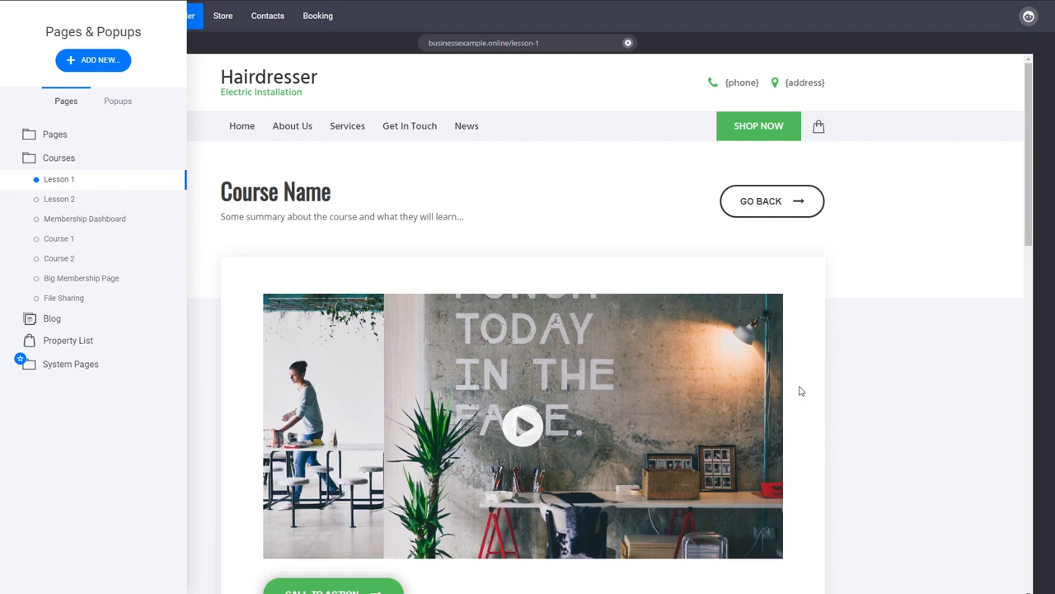
- Add two member groups named Lesson 1 and Lesson 2 in the site's contacts
left_click(912, 388)
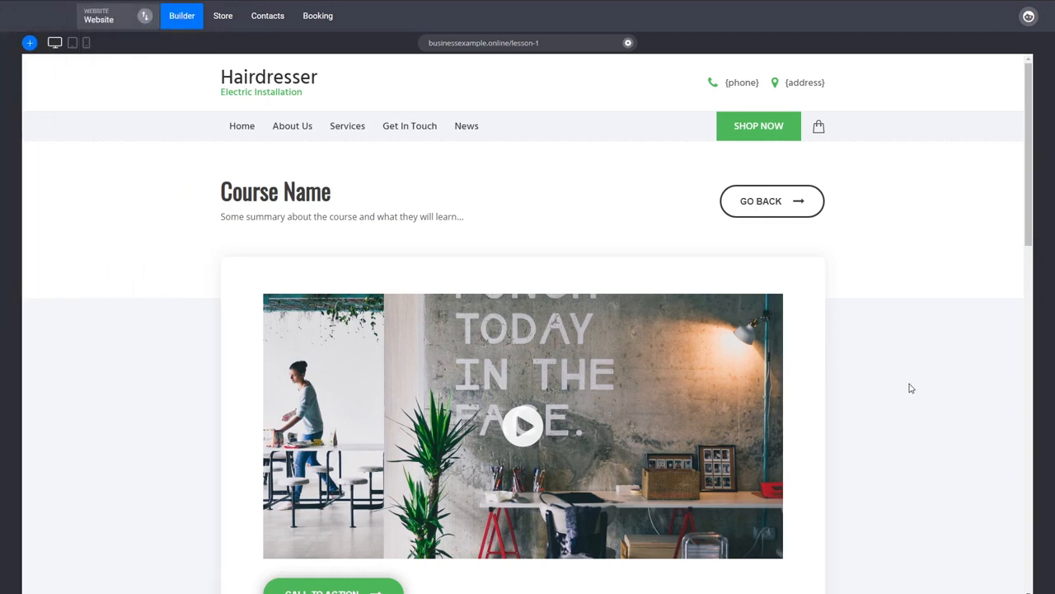
left_click(268, 17)
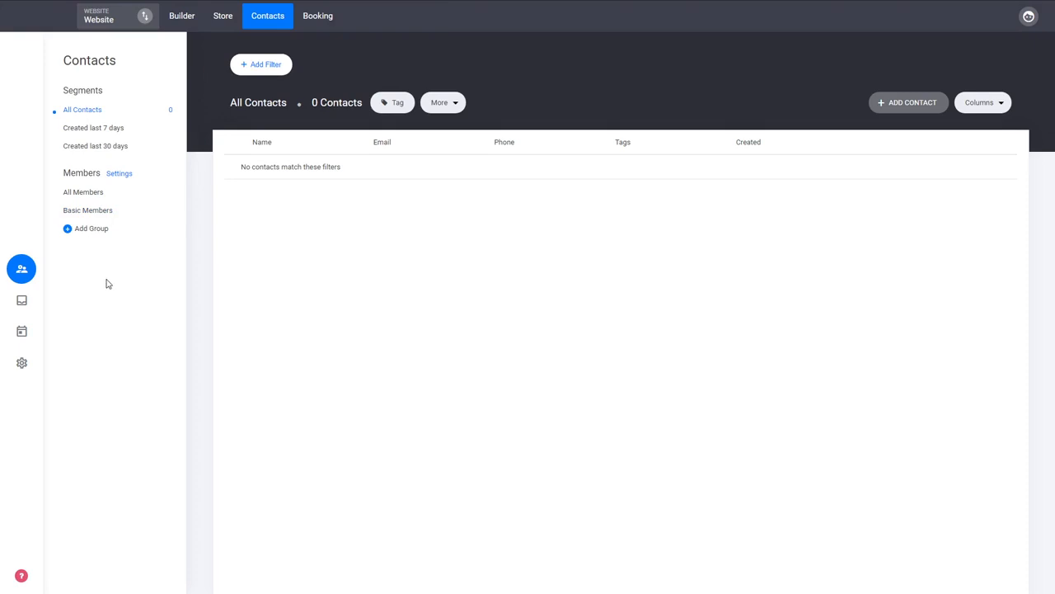
left_click(90, 229)
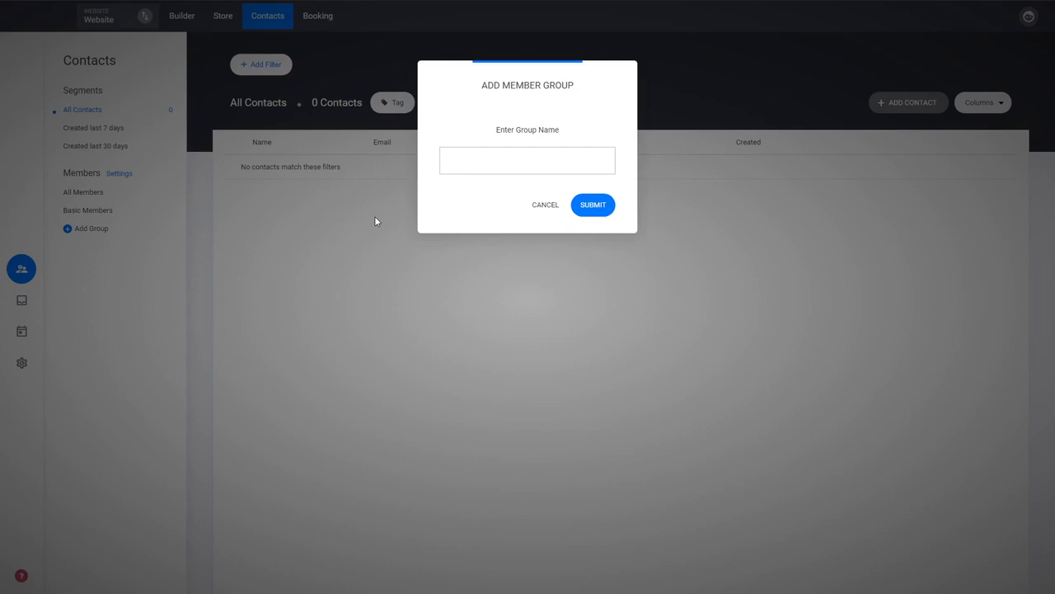
type("Lesson 1")
left_click(588, 206)
left_click(87, 247)
type("Lesson 2")
left_click(603, 206)
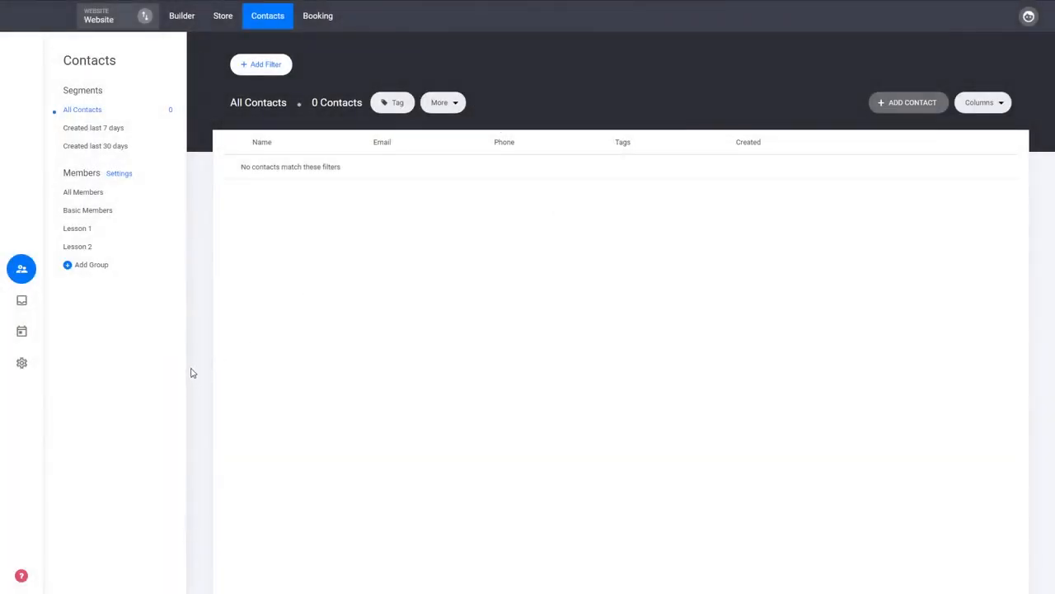
- Add another member group named Courses
left_click(88, 231)
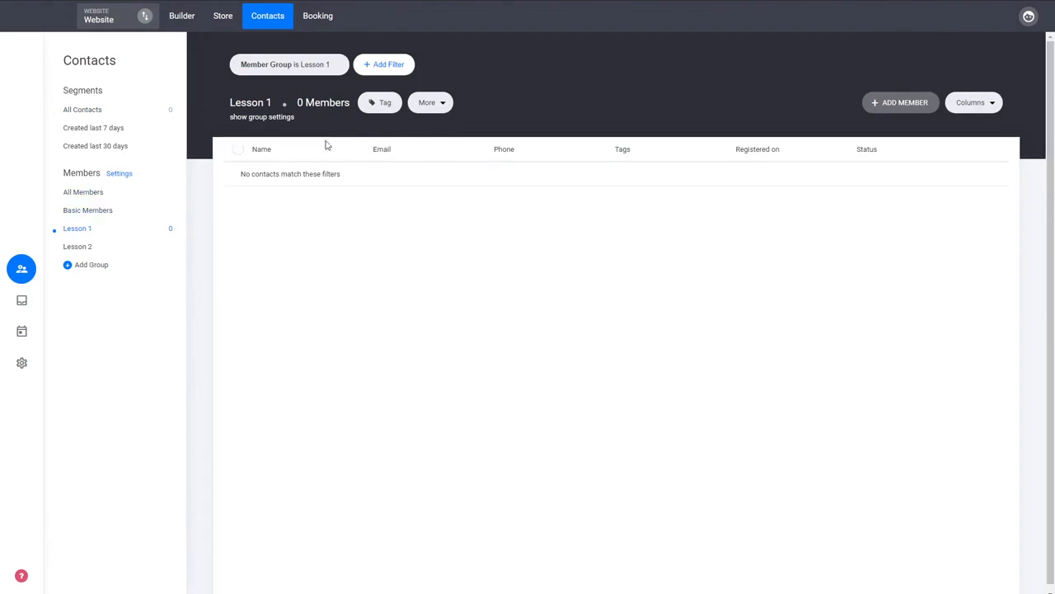
left_click(90, 265)
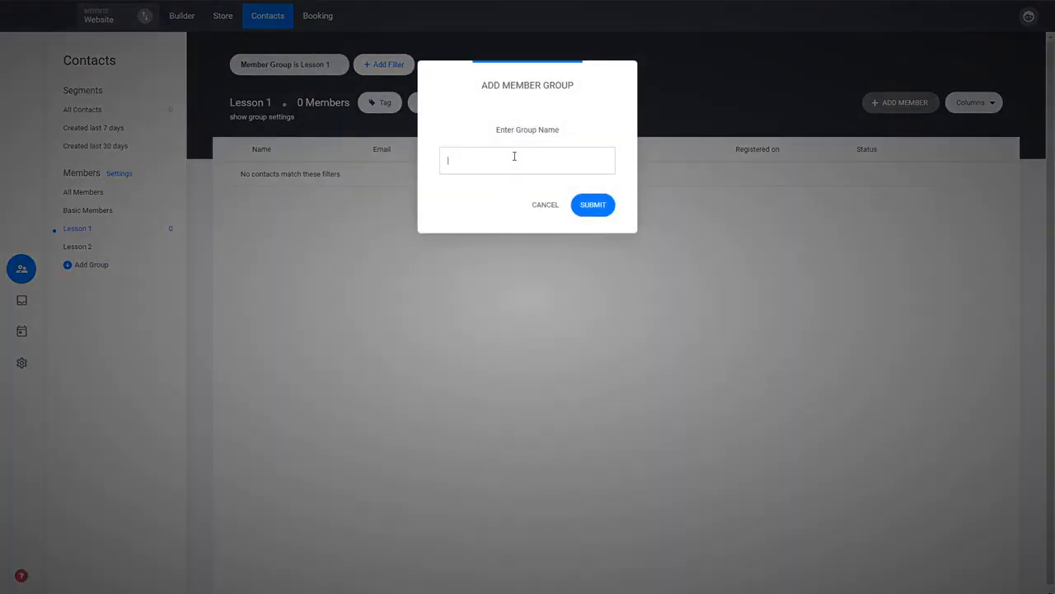
type("Courses")
left_click(604, 207)
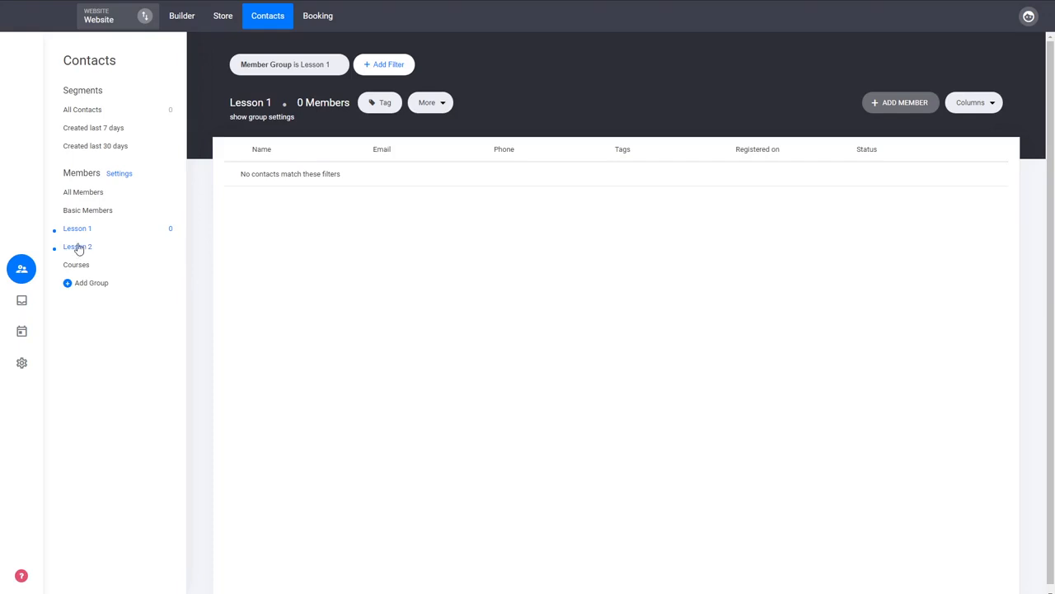
- Set the Lesson 1 group's login redirect to the Lesson 1 page in the Courses page group
left_click(259, 118)
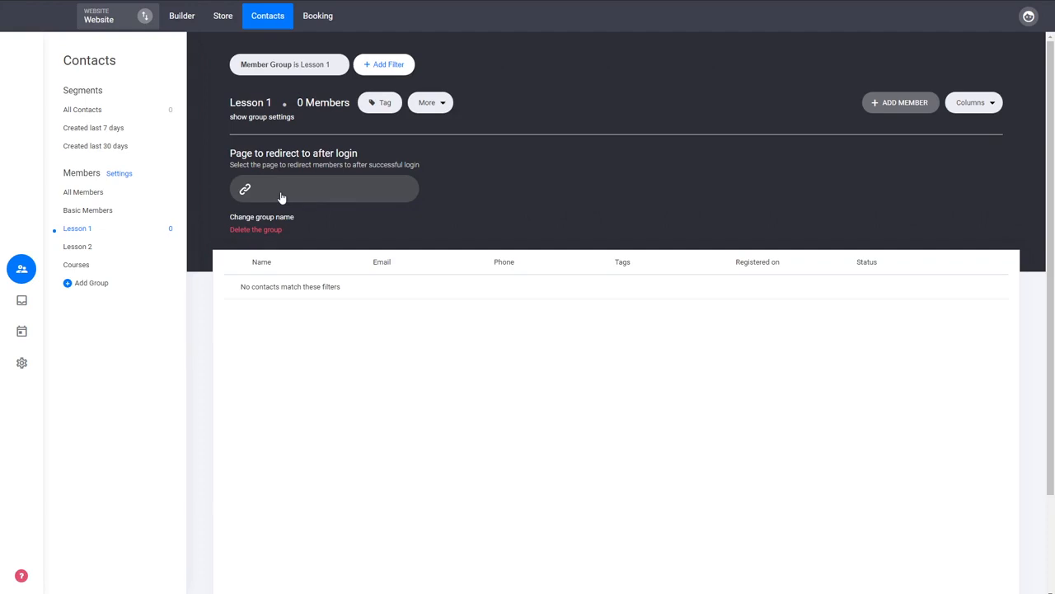
left_click(285, 198)
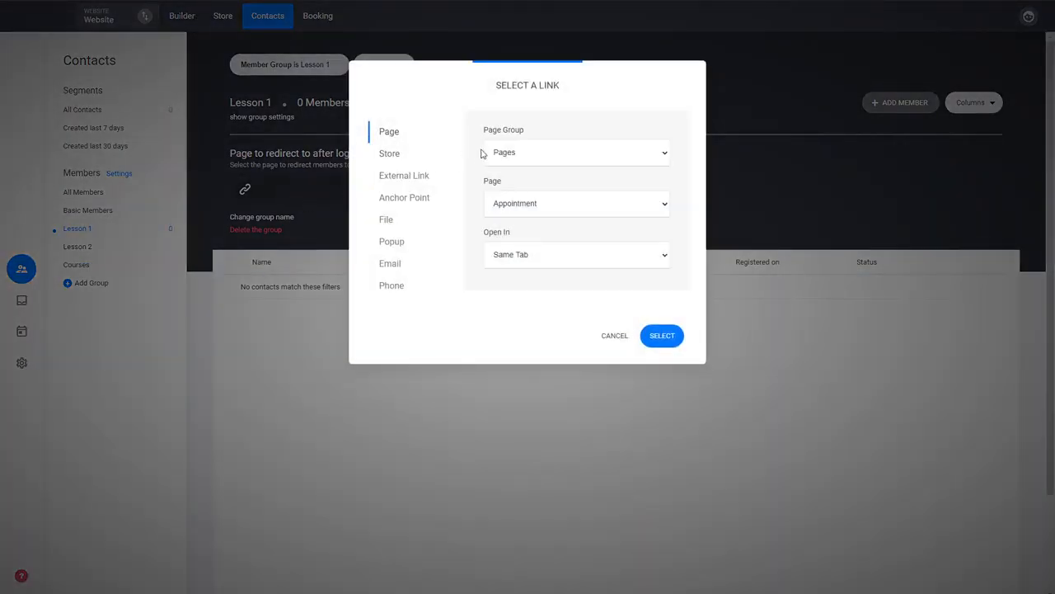
left_click(525, 144)
left_click(500, 188)
left_click(674, 338)
- Set the Lesson 2 group's login redirect to the Lesson 2 page in the Courses page group
left_click(98, 247)
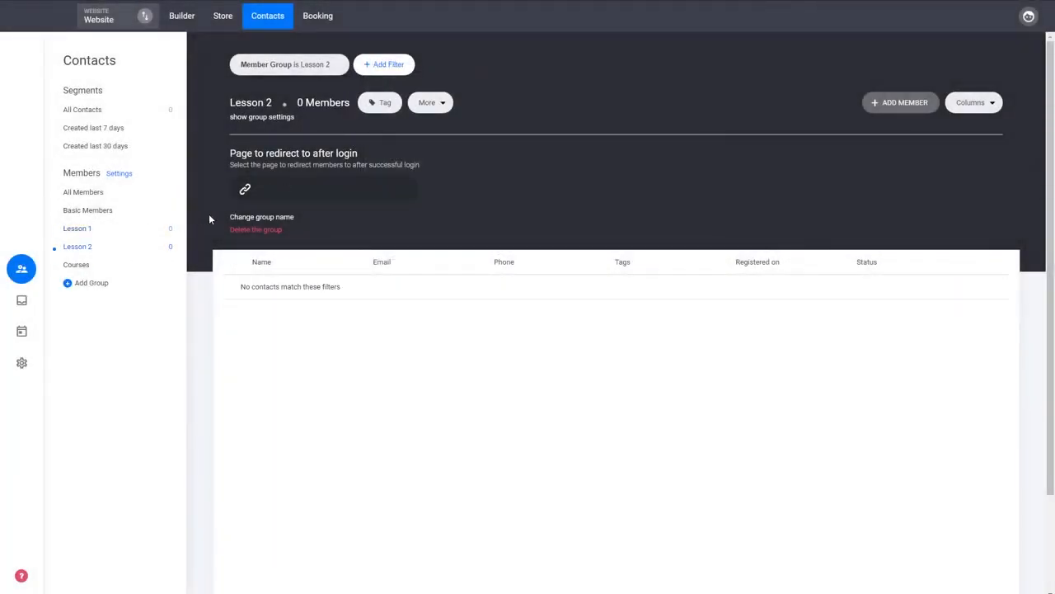
left_click(305, 195)
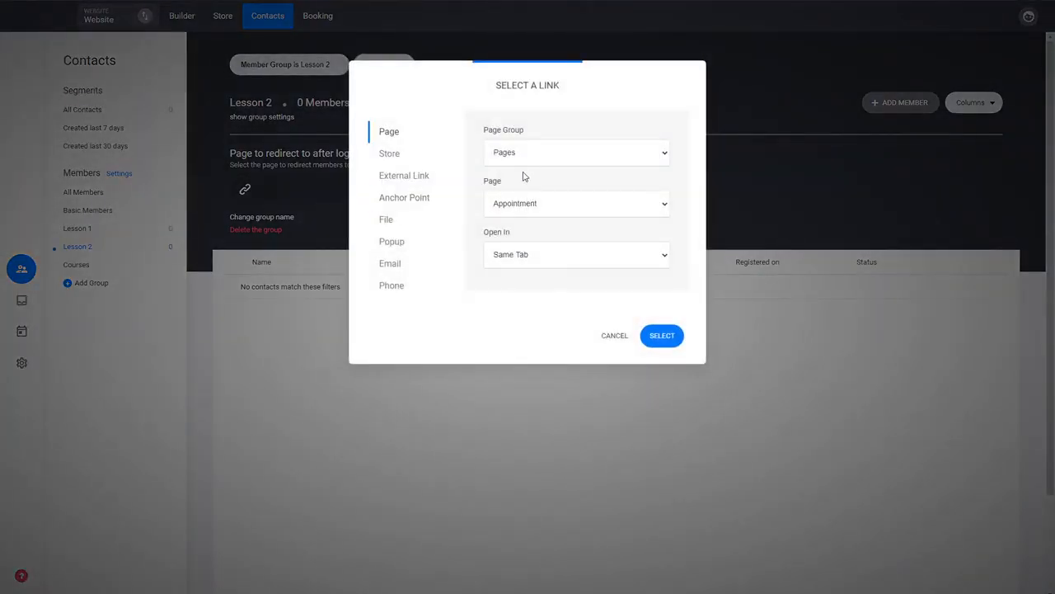
left_click(521, 209)
left_click(511, 232)
left_click(653, 333)
- Set the Courses group's login redirect to the Membership Dashboard page
left_click(74, 264)
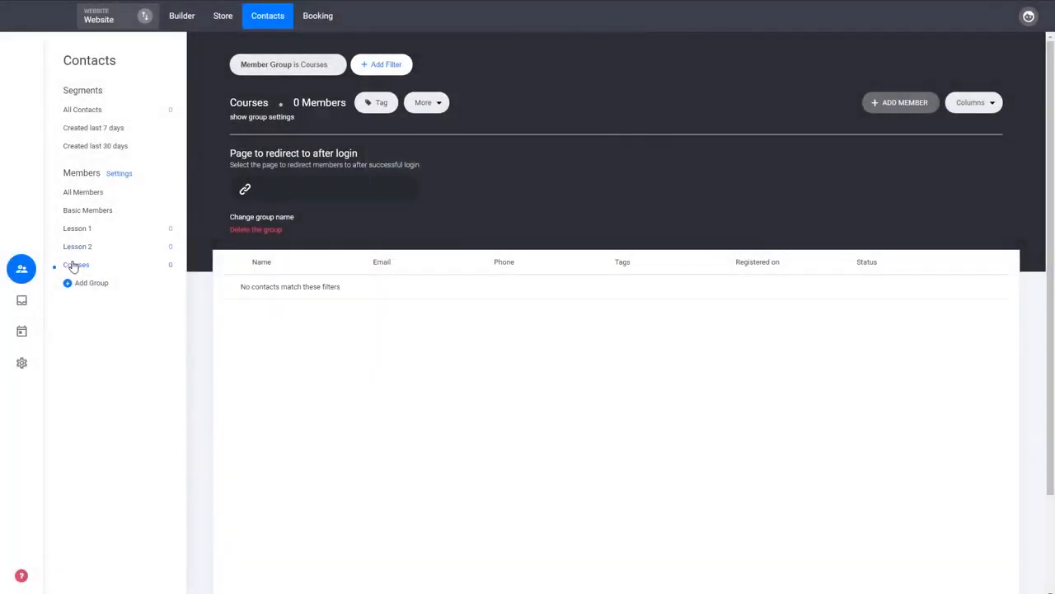
left_click(338, 194)
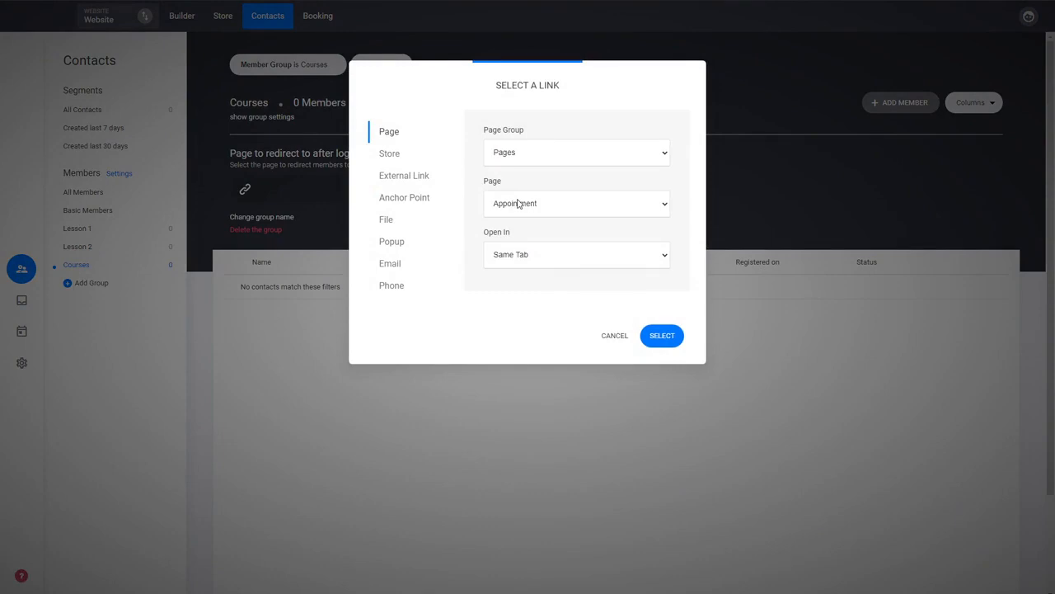
left_click(522, 144)
left_click(511, 183)
left_click(667, 340)
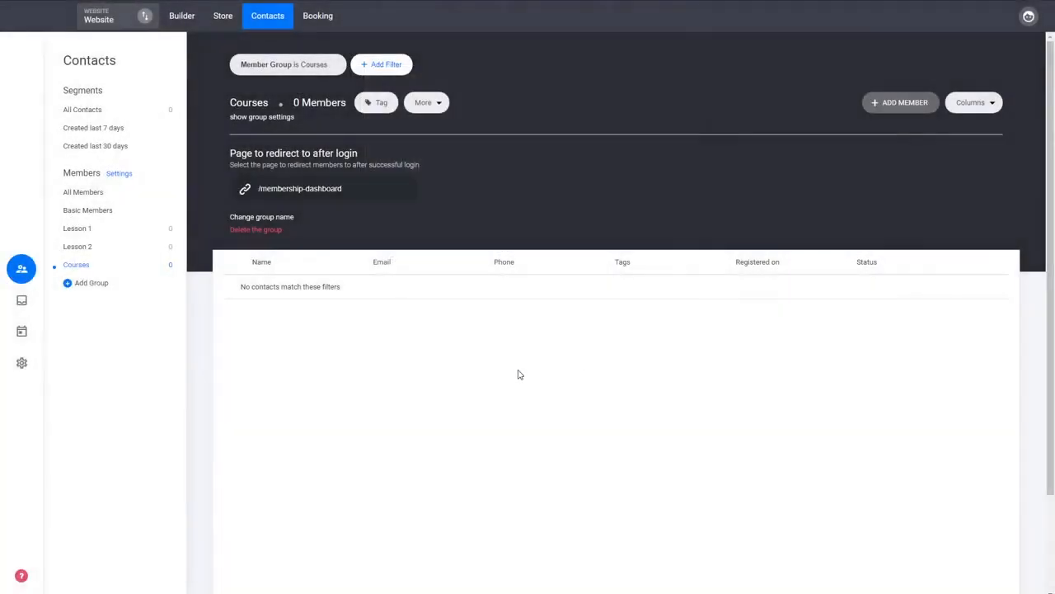
- Review the Lesson 1 group's redirect page and rename option, and hide the group settings
left_click(90, 234)
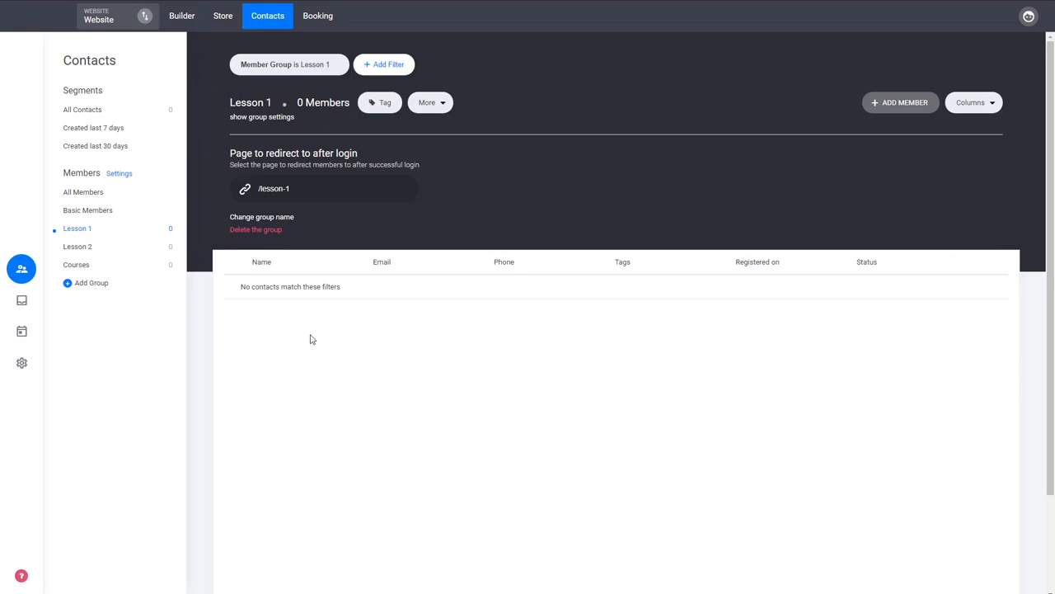
left_click(278, 218)
left_click(538, 201)
left_click(230, 117)
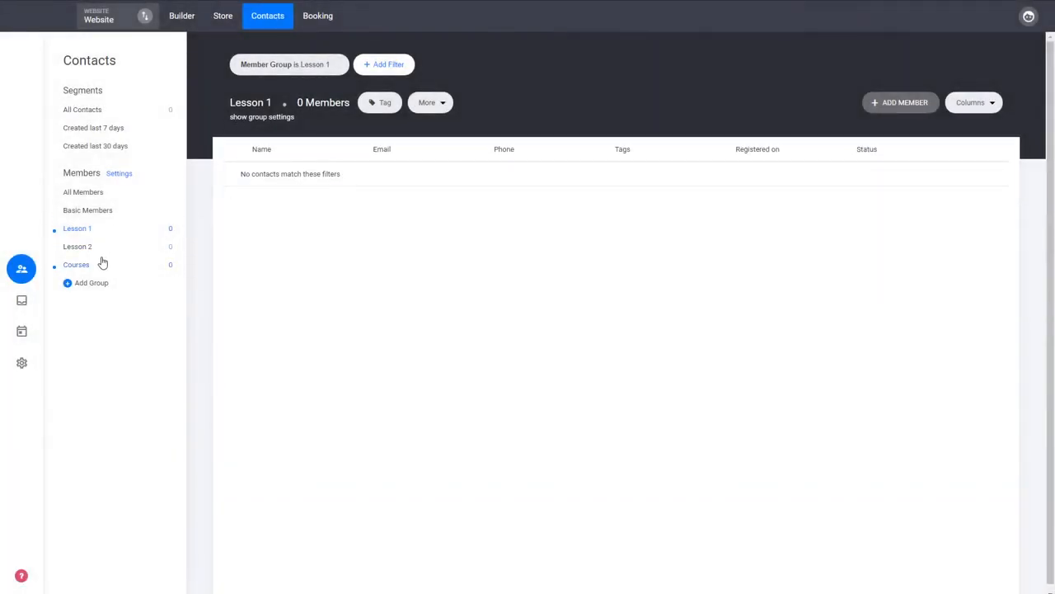
- Set the page access of the Lesson 1 course page to Members Only in the website builder
left_click(194, 24)
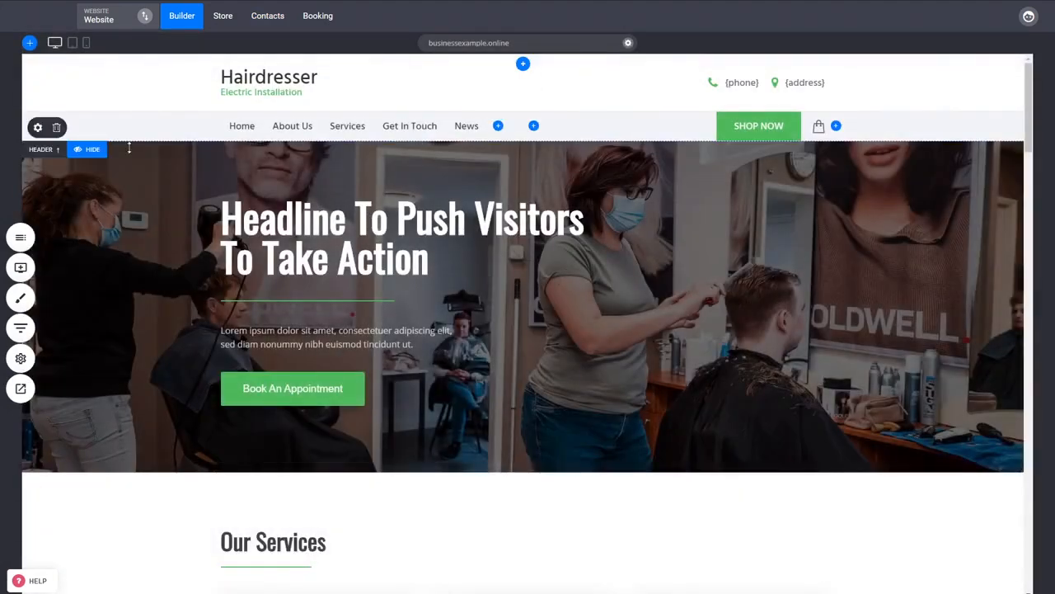
left_click(28, 244)
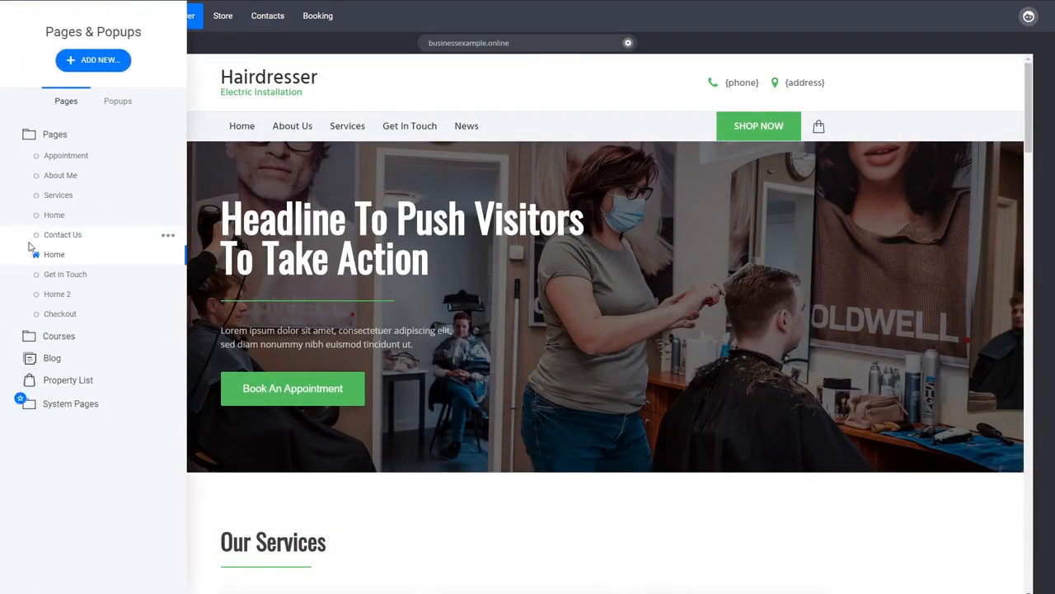
left_click(68, 334)
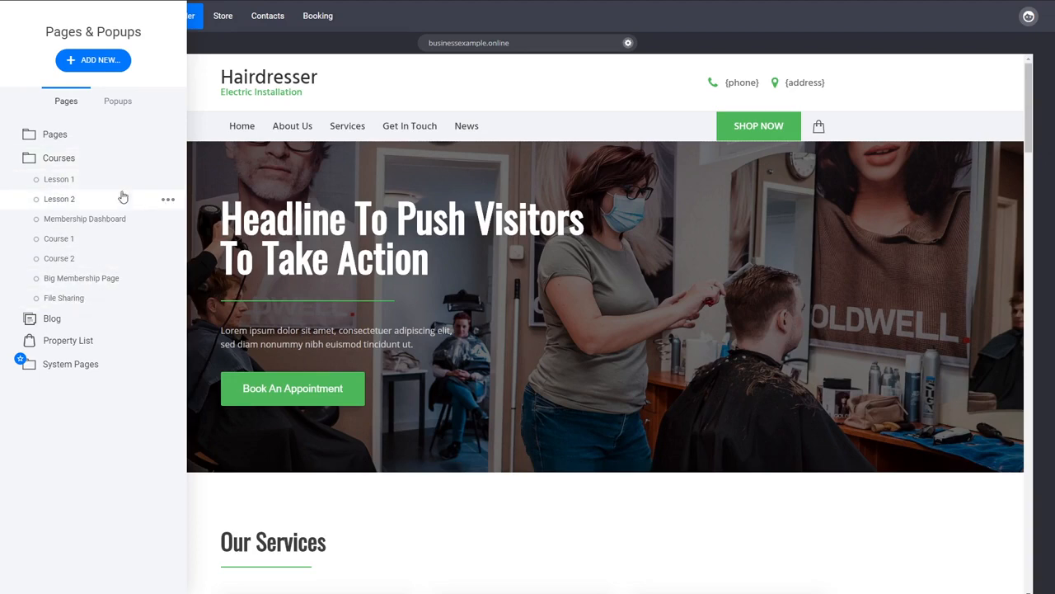
left_click(168, 181)
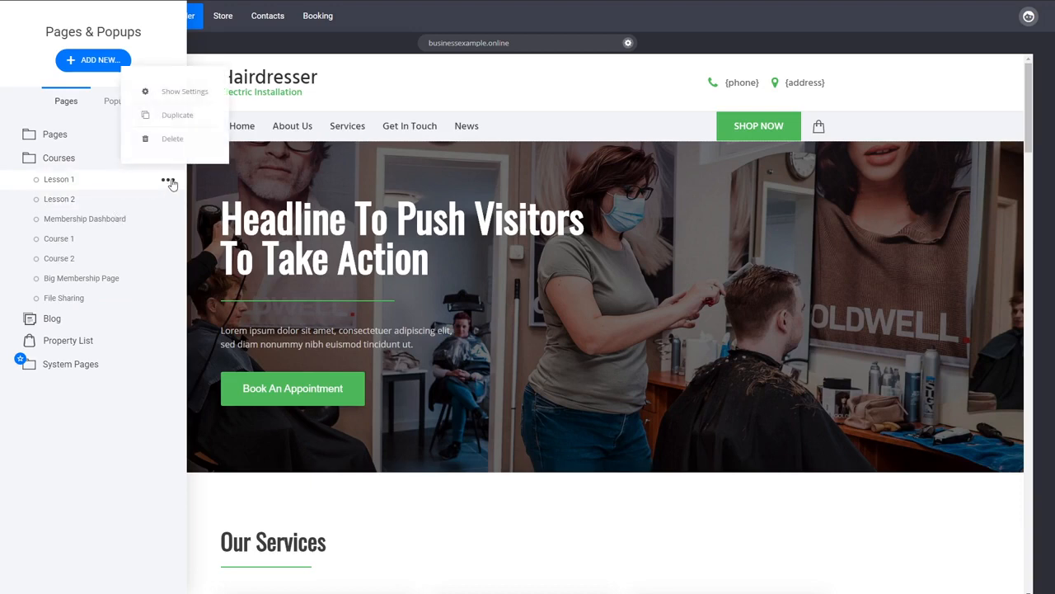
left_click(183, 92)
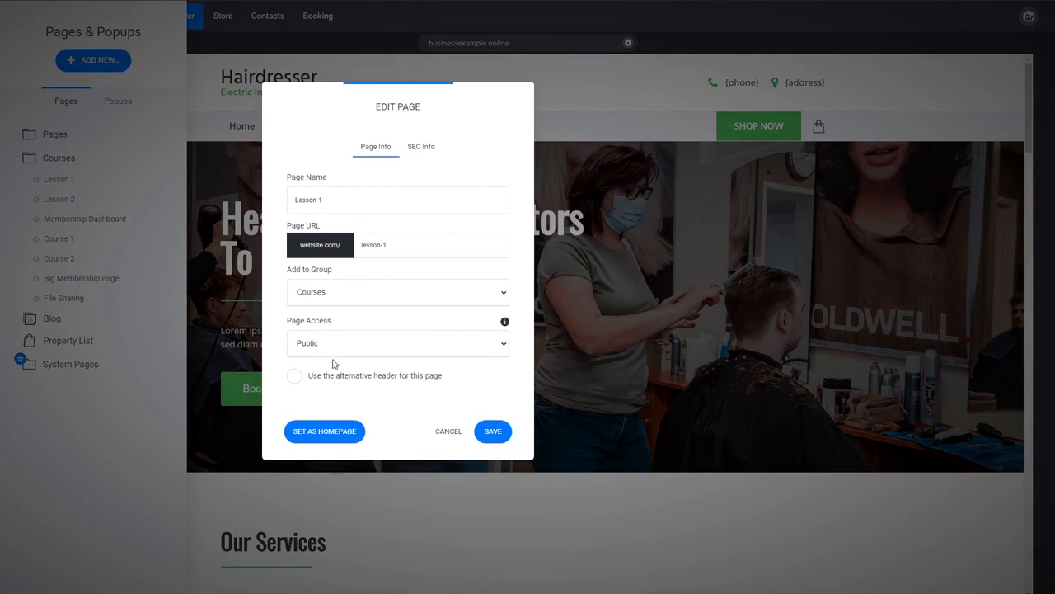
mouse_move(296, 322)
left_click(328, 385)
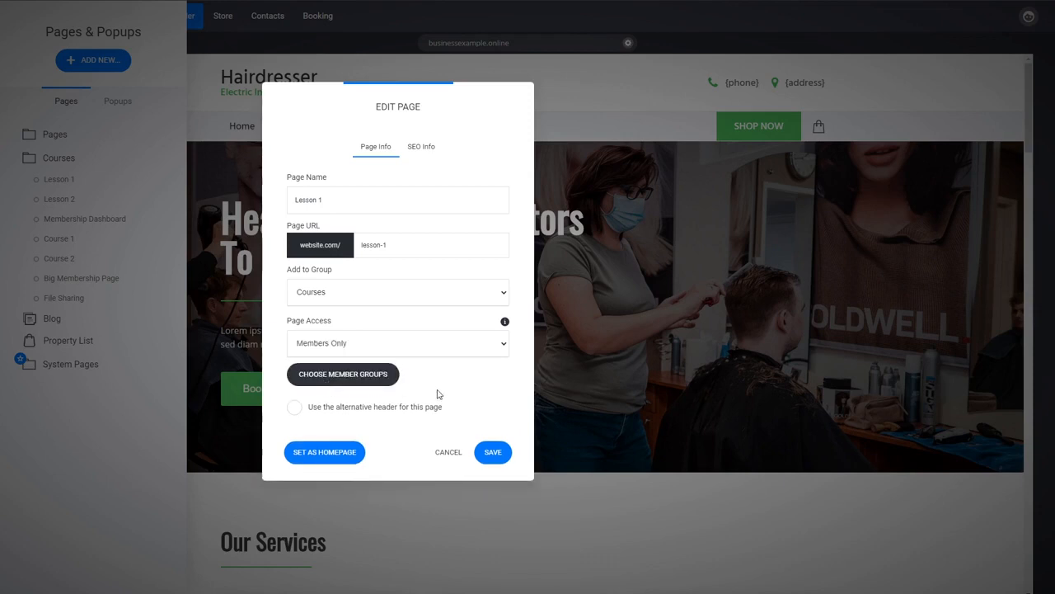
- Give the Lesson 1 member group access to the Lesson 1 page and save the page settings
left_click(393, 378)
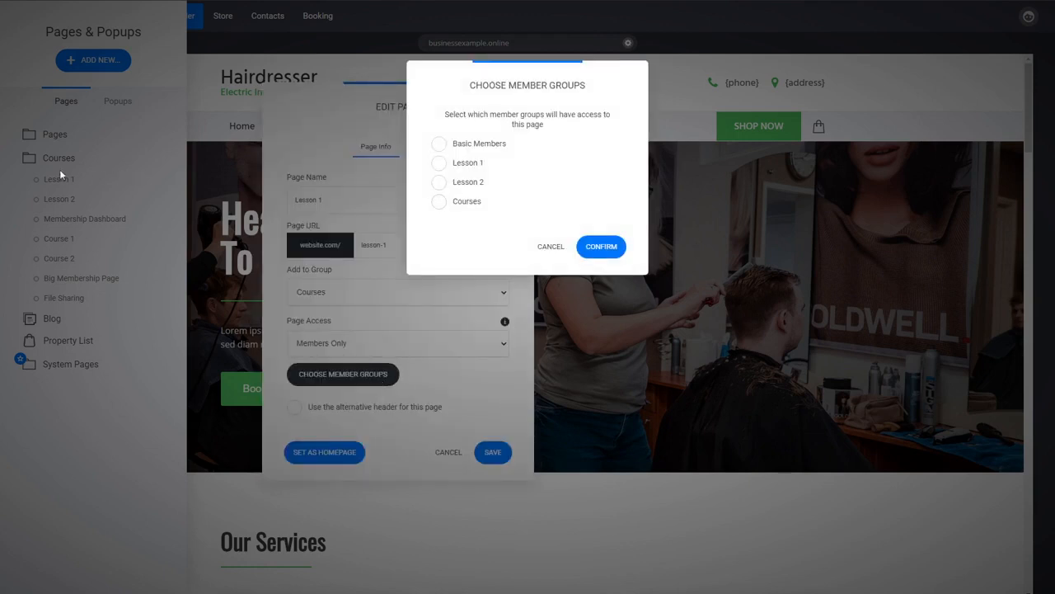
left_click(470, 167)
left_click(604, 251)
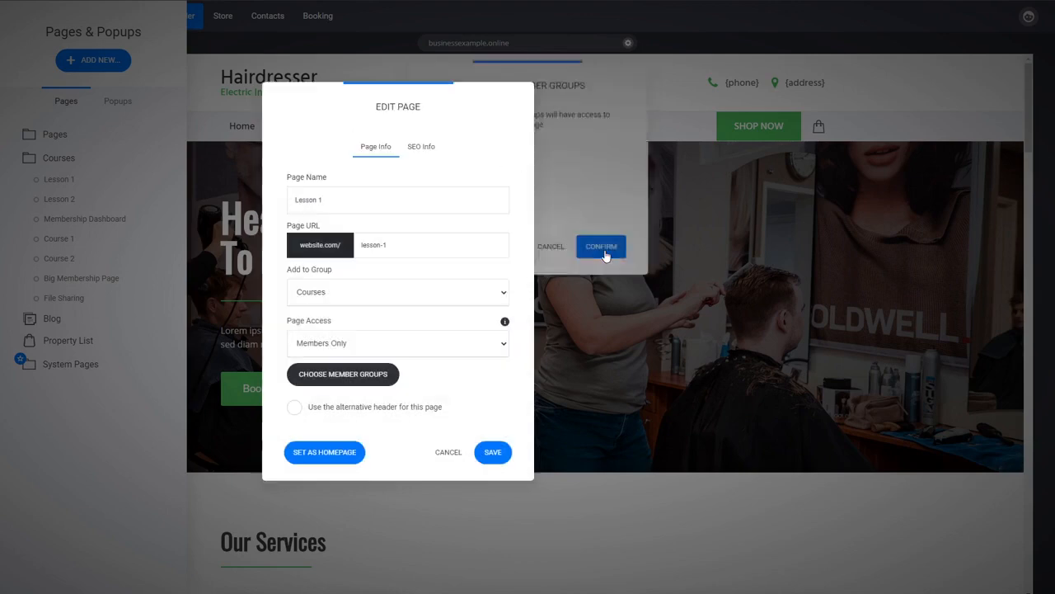
left_click(495, 454)
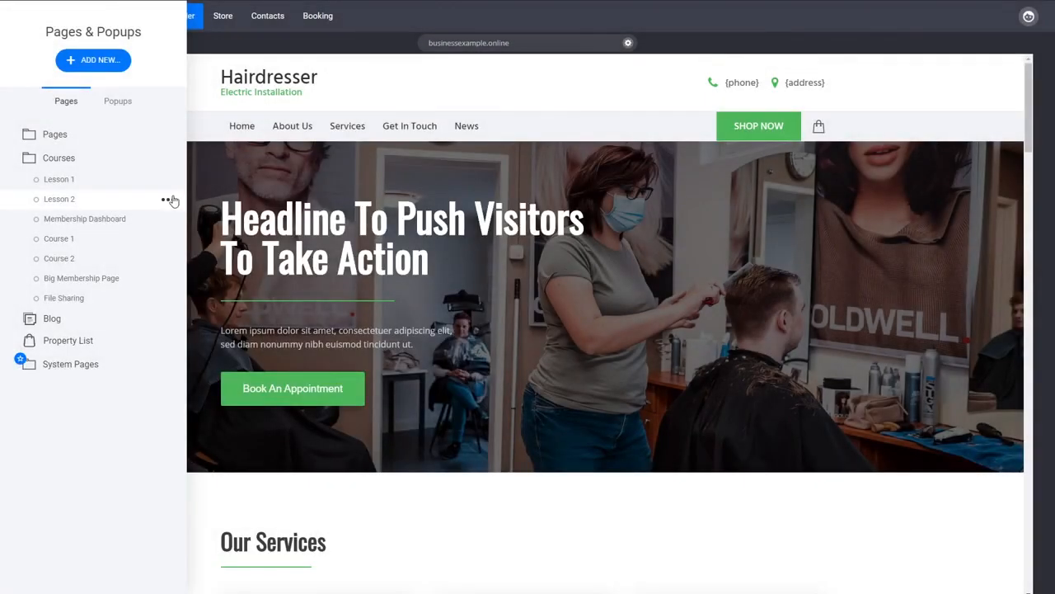
- Restrict the Lesson 2 page to Members Only with access for the Lesson 2 member group, and save it
left_click(173, 201)
left_click(198, 124)
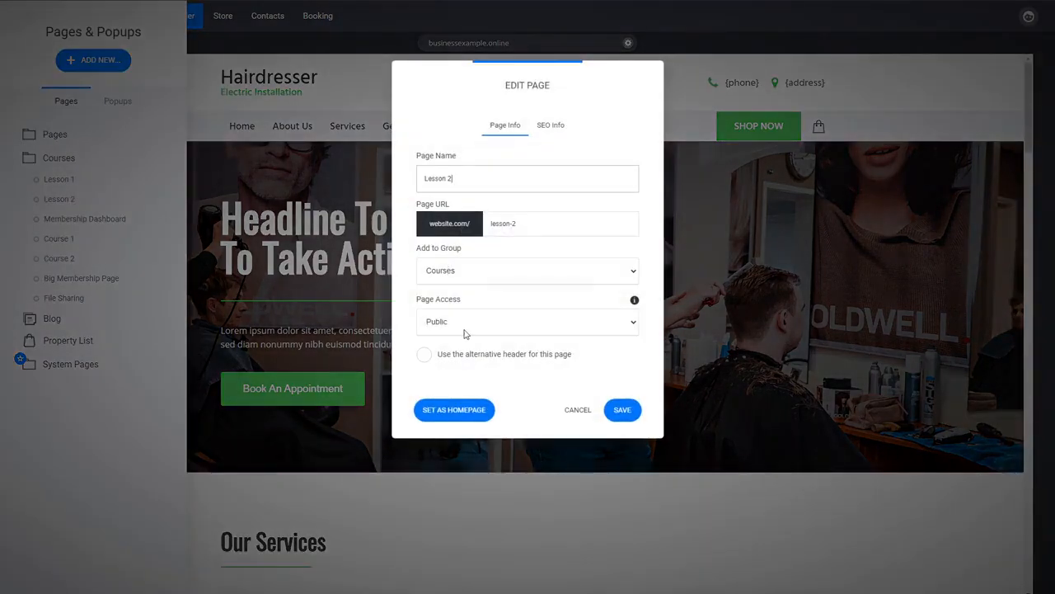
left_click(466, 332)
left_click(459, 364)
left_click(459, 355)
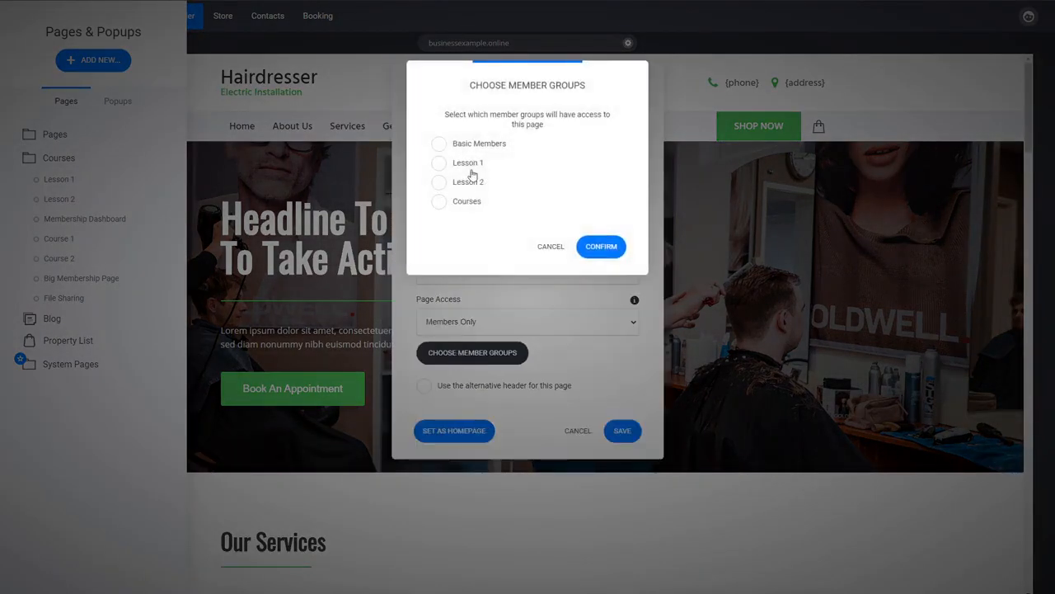
left_click(474, 183)
left_click(597, 247)
left_click(453, 353)
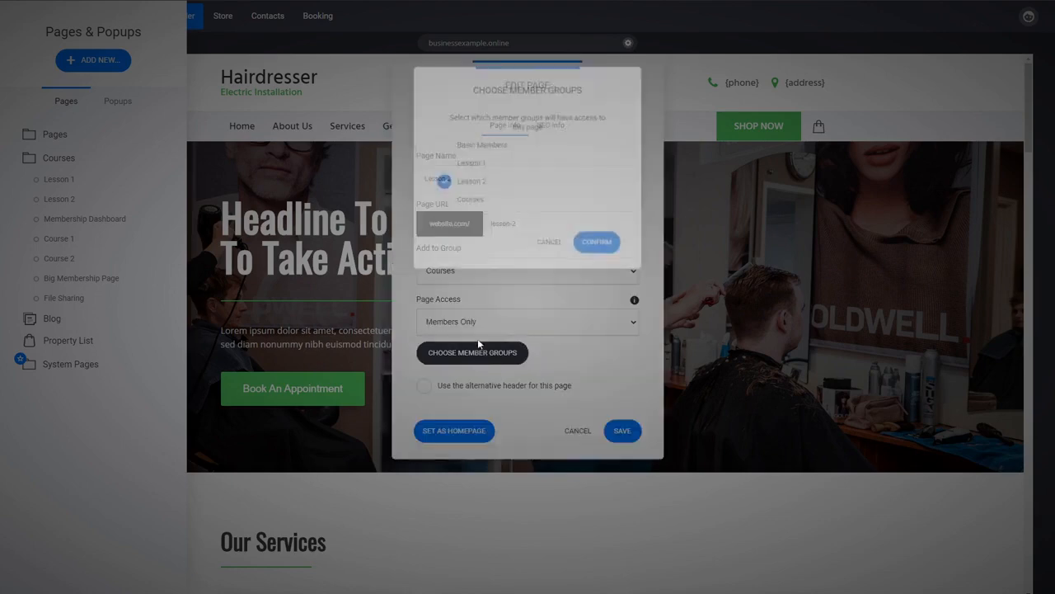
left_click(554, 243)
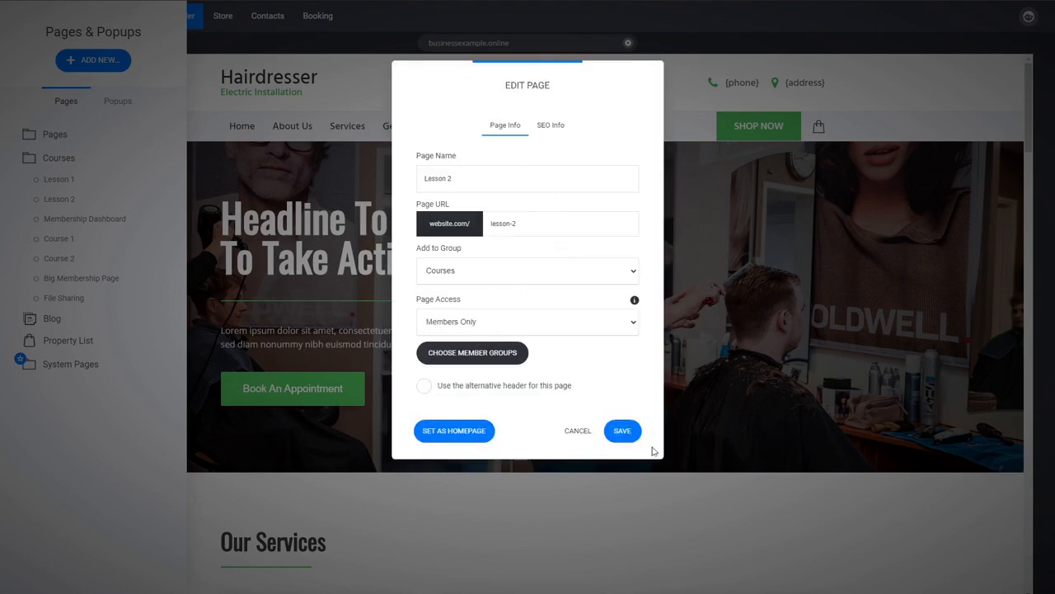
left_click(621, 430)
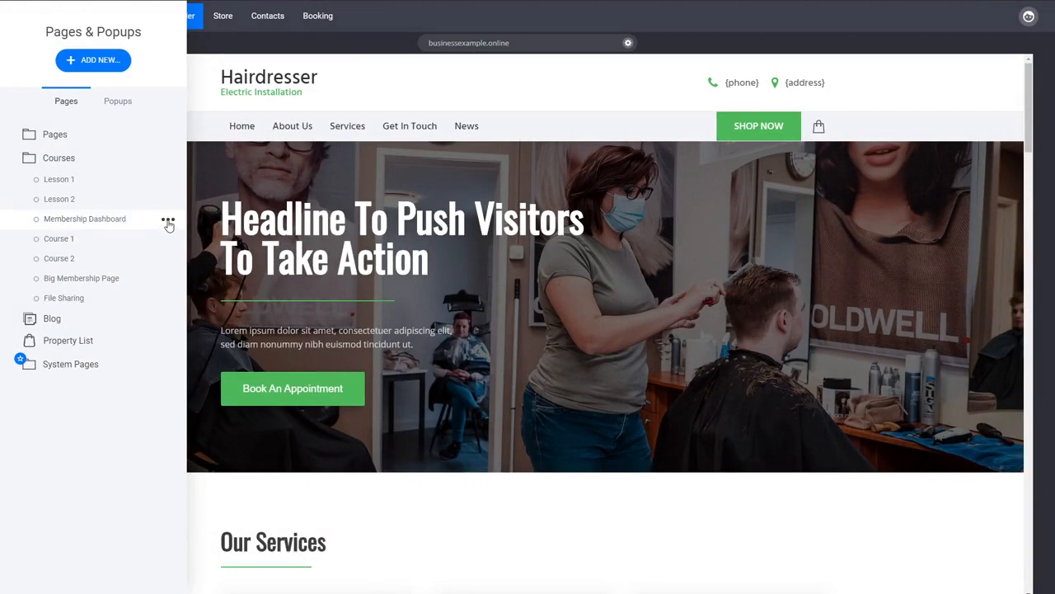
- Restrict the Membership Dashboard page to Members Only with access for the Courses member group, and save it
left_click(169, 223)
left_click(165, 136)
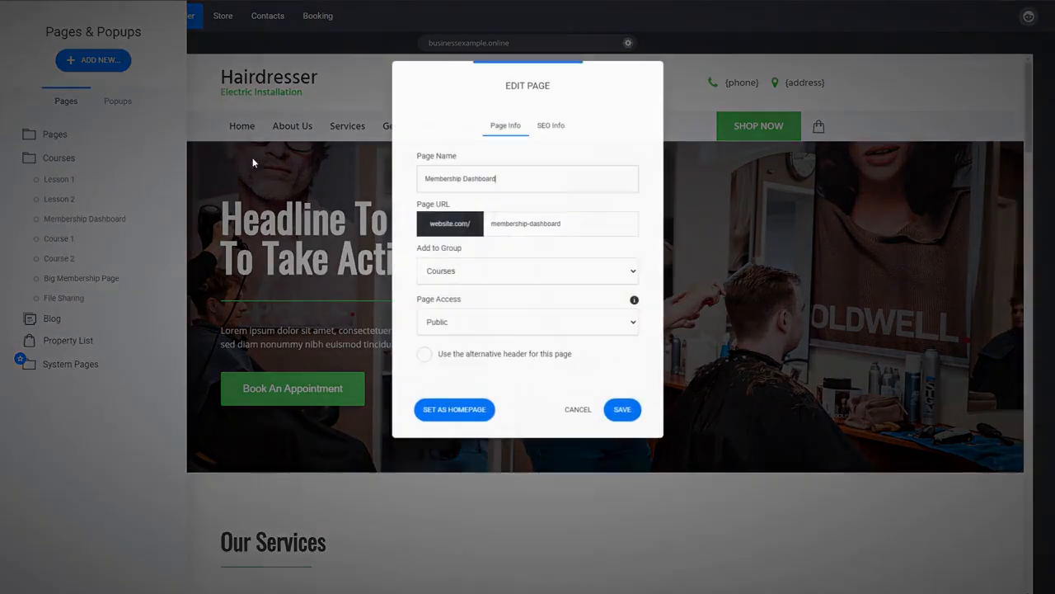
left_click(460, 365)
left_click(460, 353)
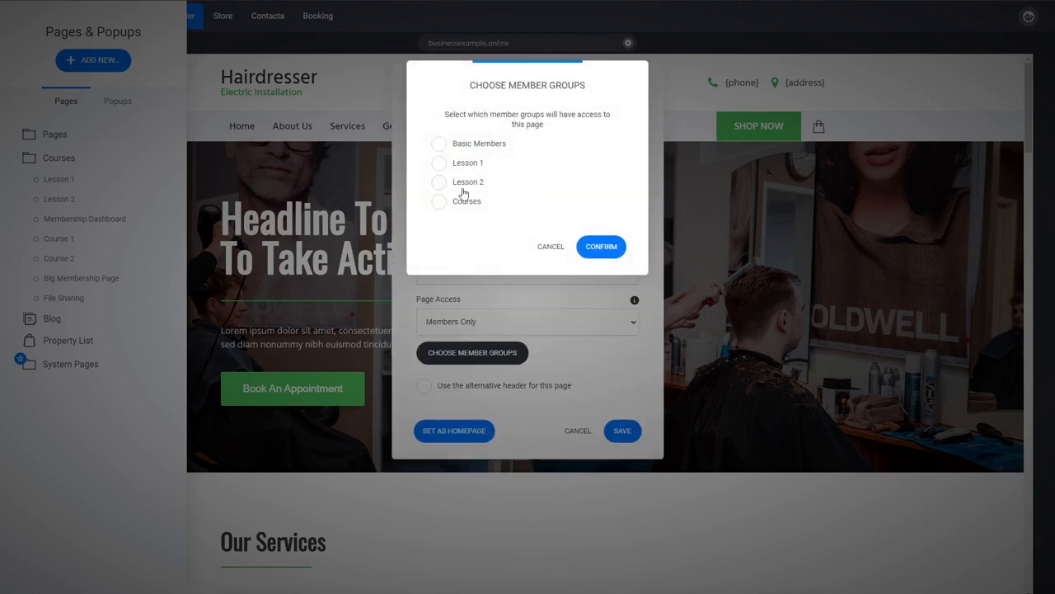
left_click(466, 201)
left_click(599, 247)
left_click(624, 431)
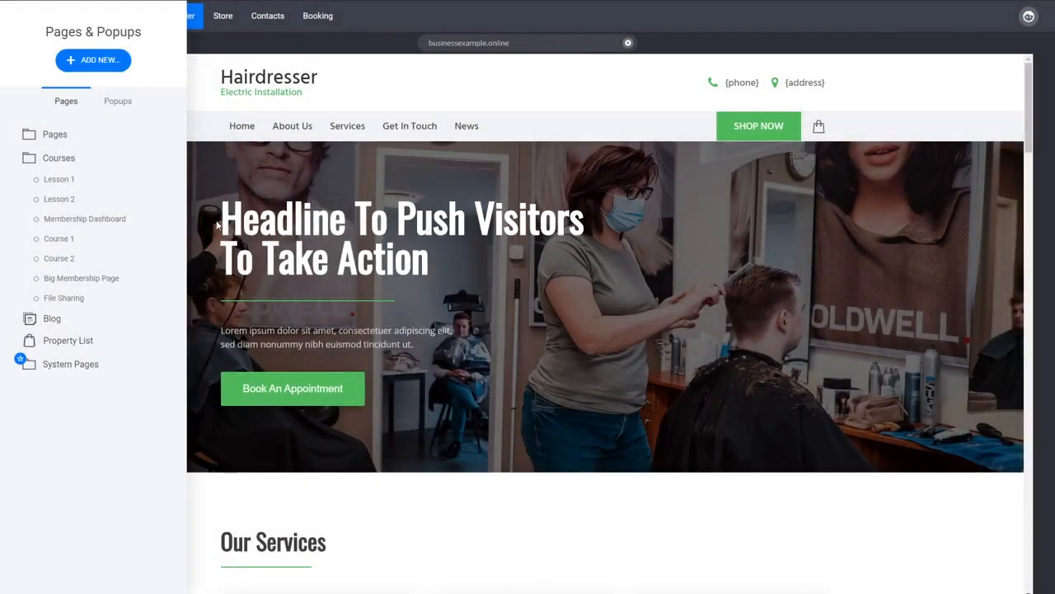
- Preview the Lesson 1 page to check how its members-only restriction appears to visitors, and close the preview
left_click(115, 183)
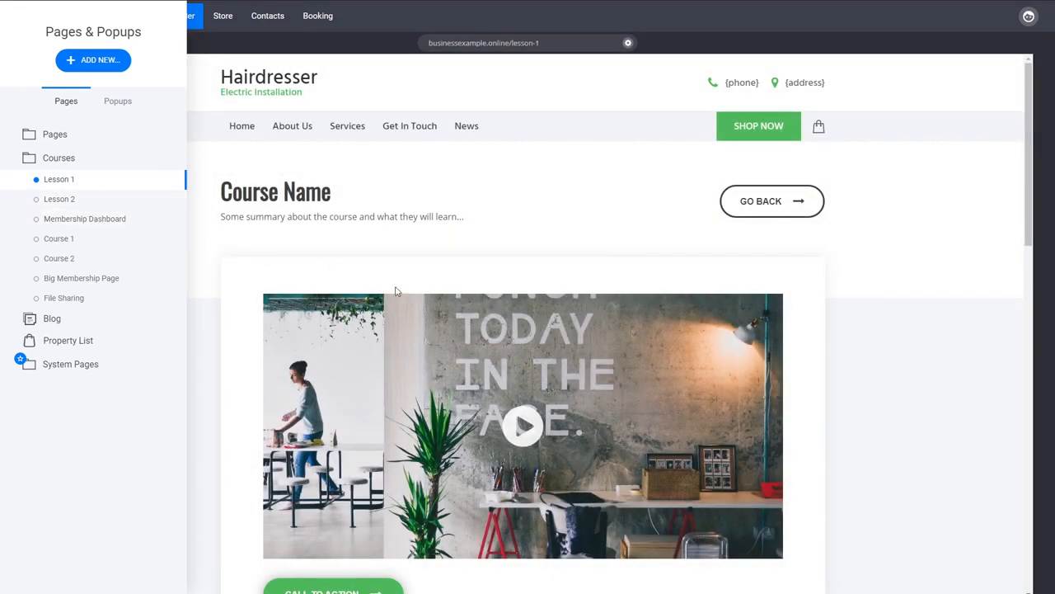
left_click(869, 385)
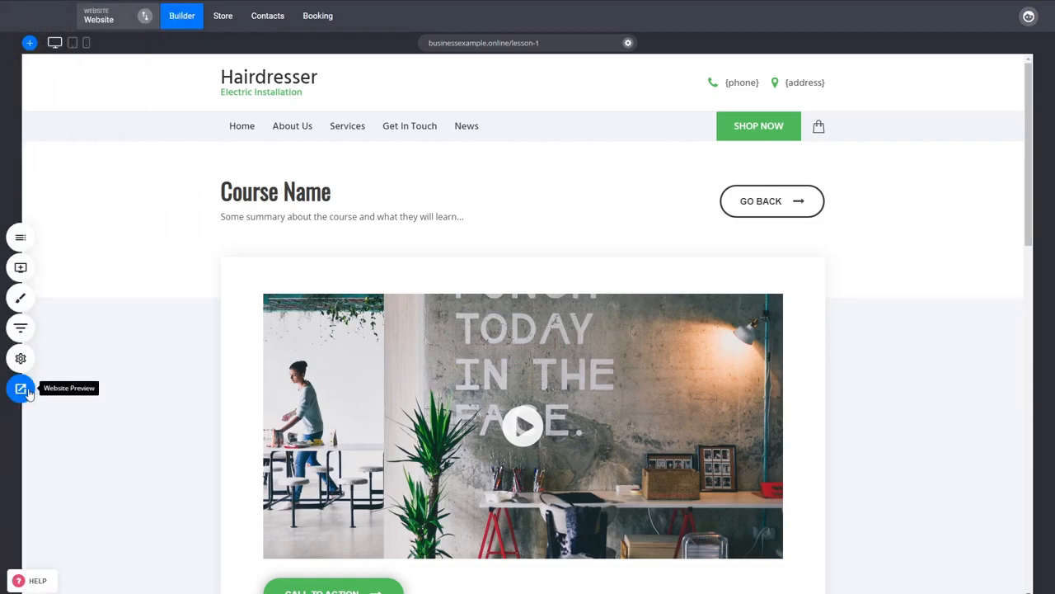
left_click(20, 388)
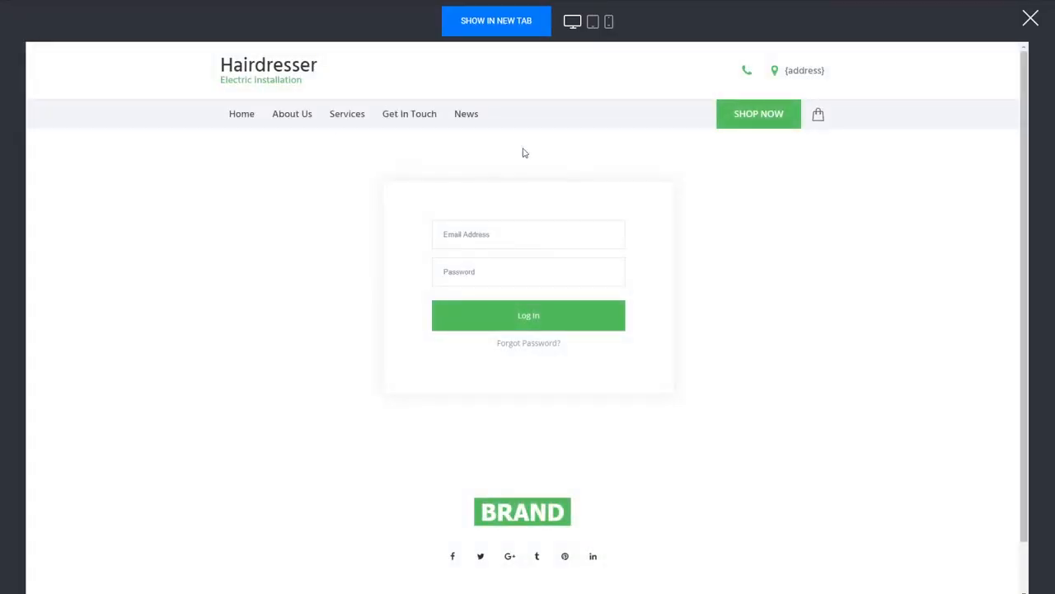
left_click(1030, 18)
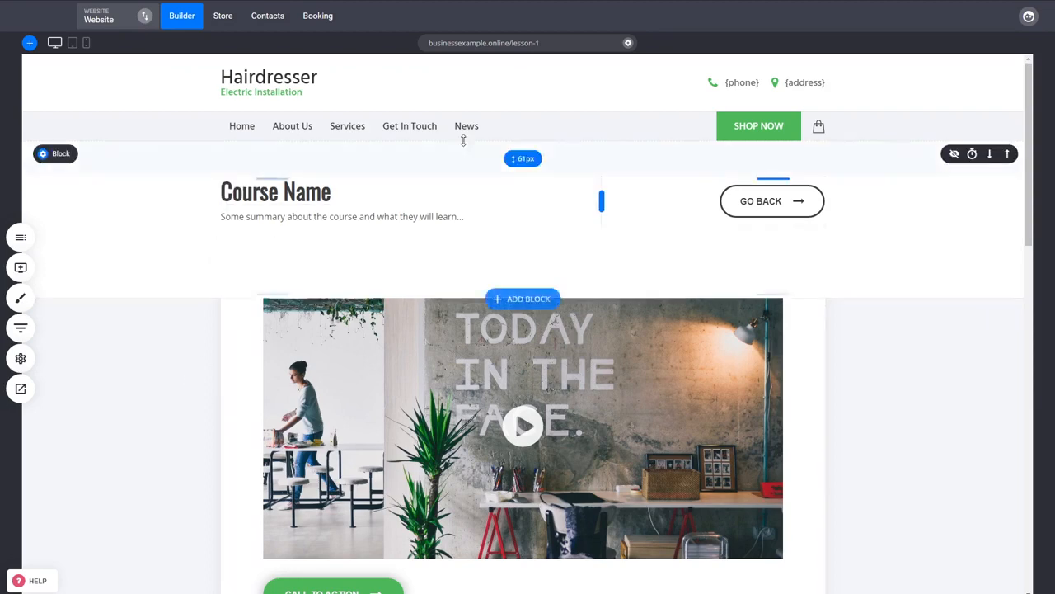
- Review the login redirect pages in the group settings of the Lesson 2 and Courses member groups
left_click(282, 20)
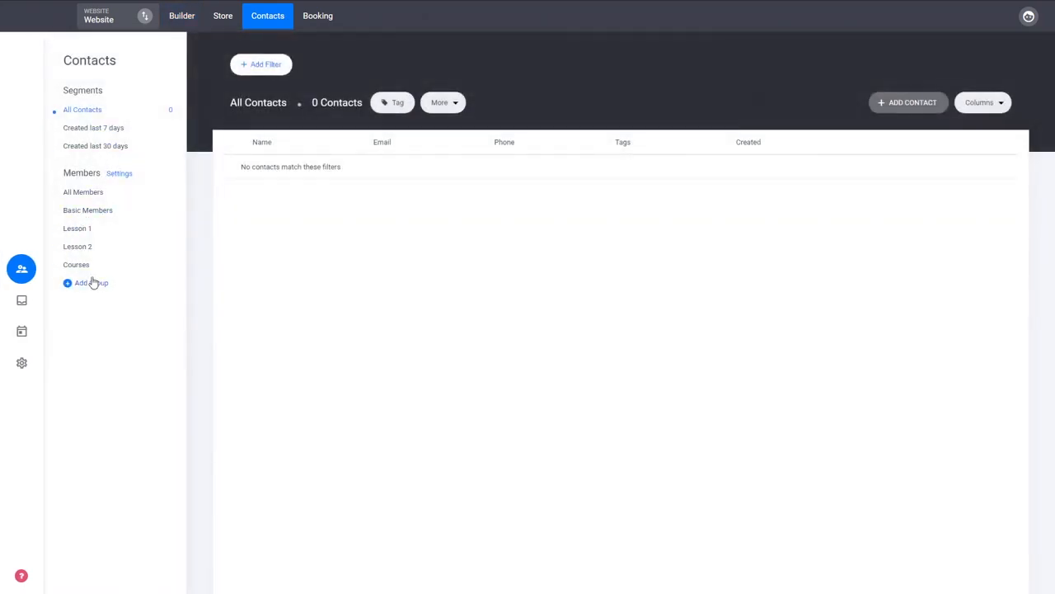
left_click(82, 247)
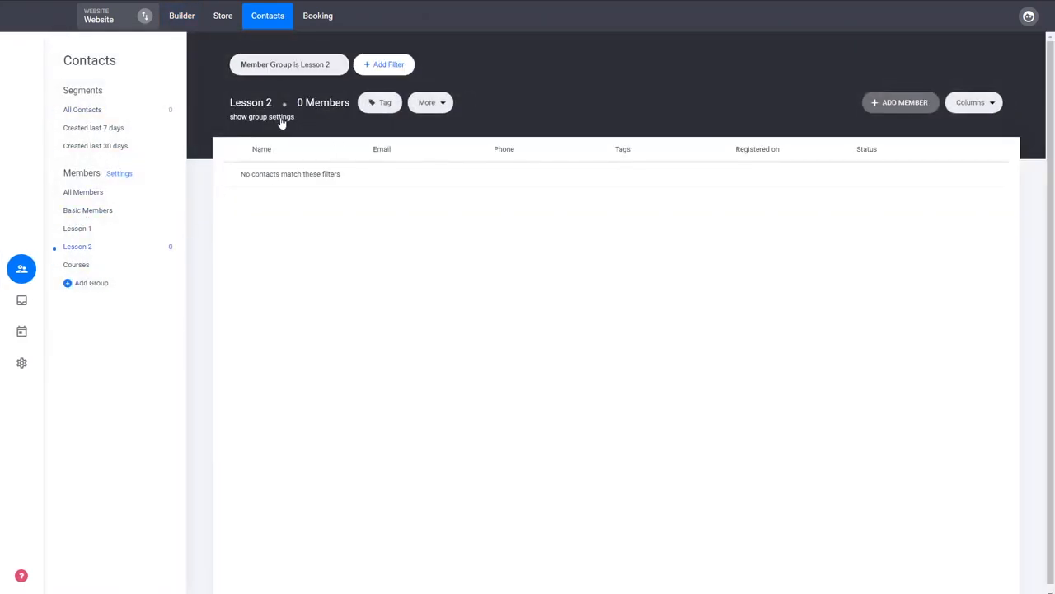
left_click(282, 119)
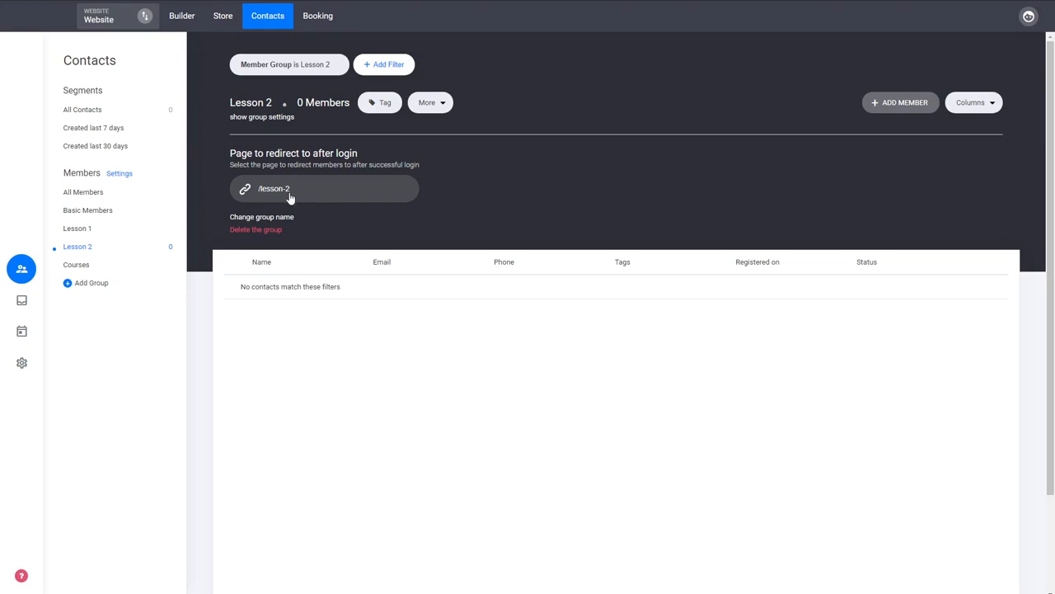
left_click(75, 265)
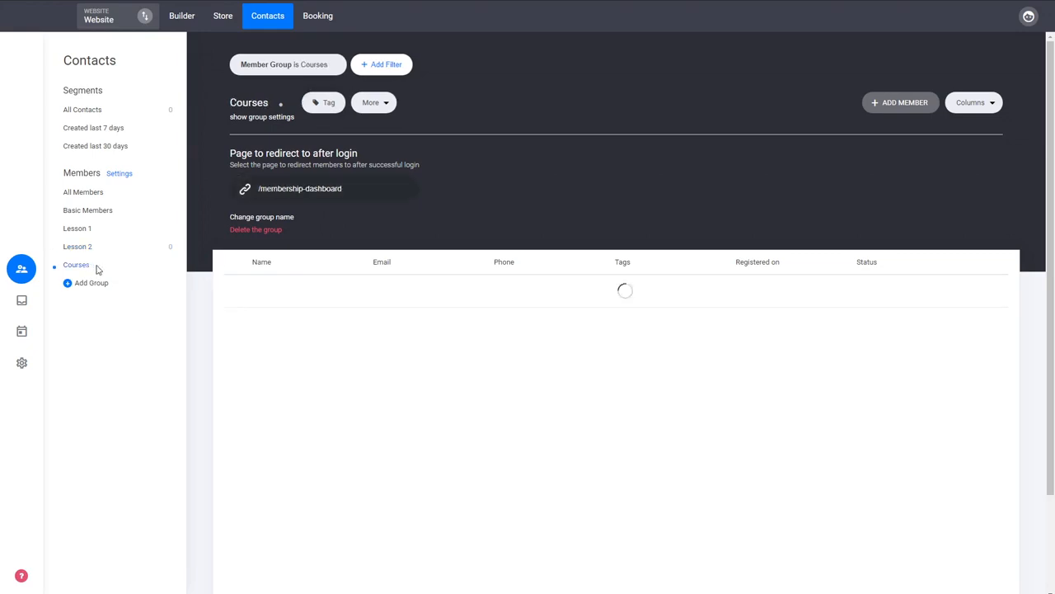
- Return to the website builder and open the page options for Membership Dashboard in the Courses folder
left_click(178, 21)
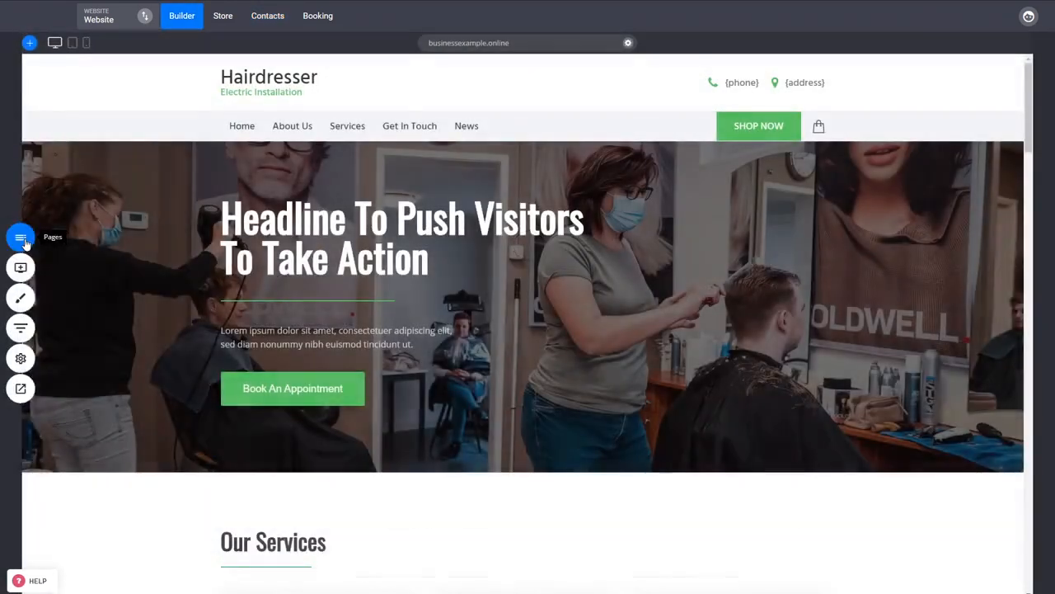
left_click(25, 240)
left_click(91, 338)
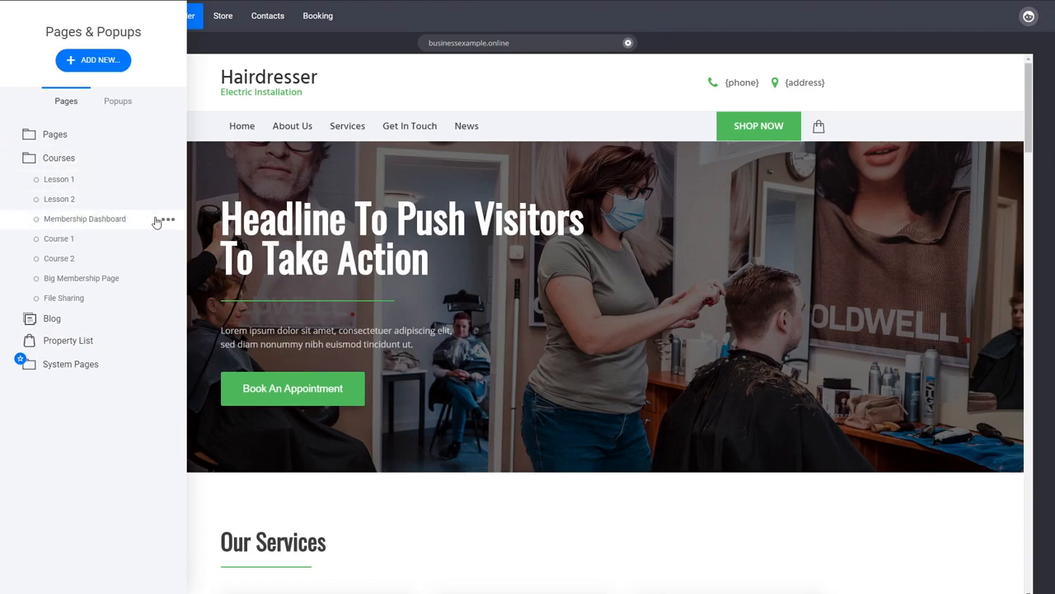
left_click(168, 222)
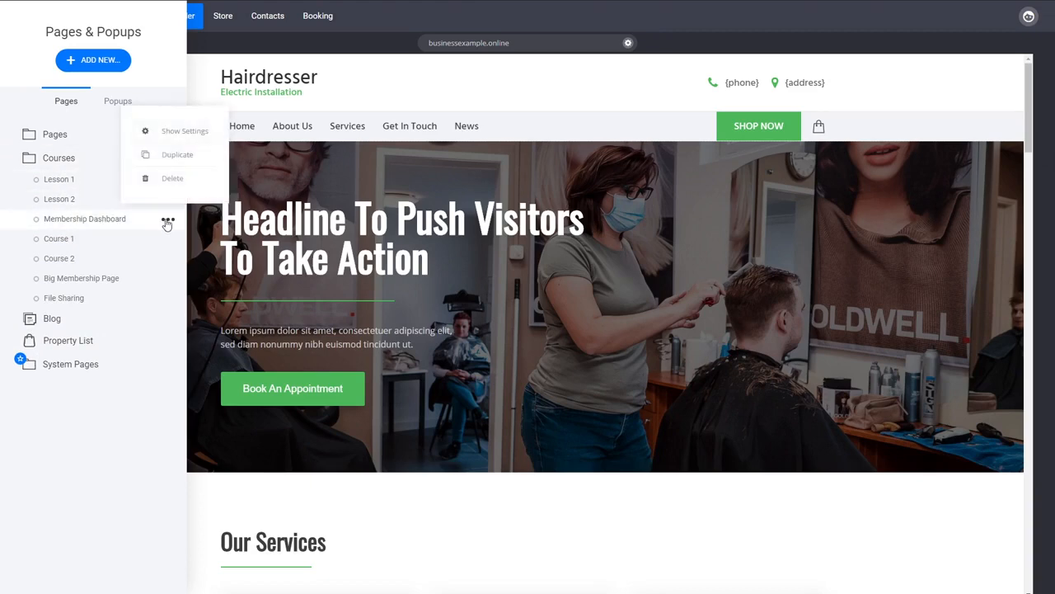